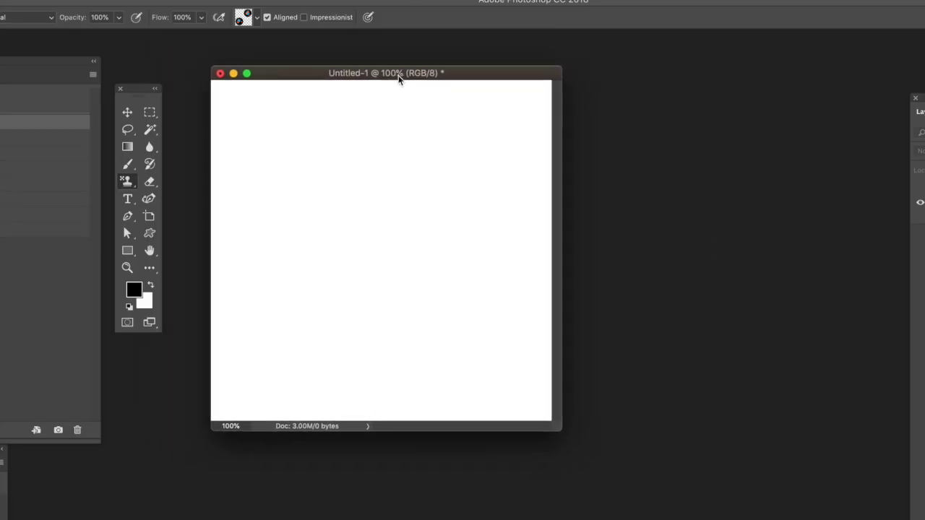
# - Add the word "type" in bold black 54.01 pt horizontal text on the white canvas
pyautogui.click(127, 199)
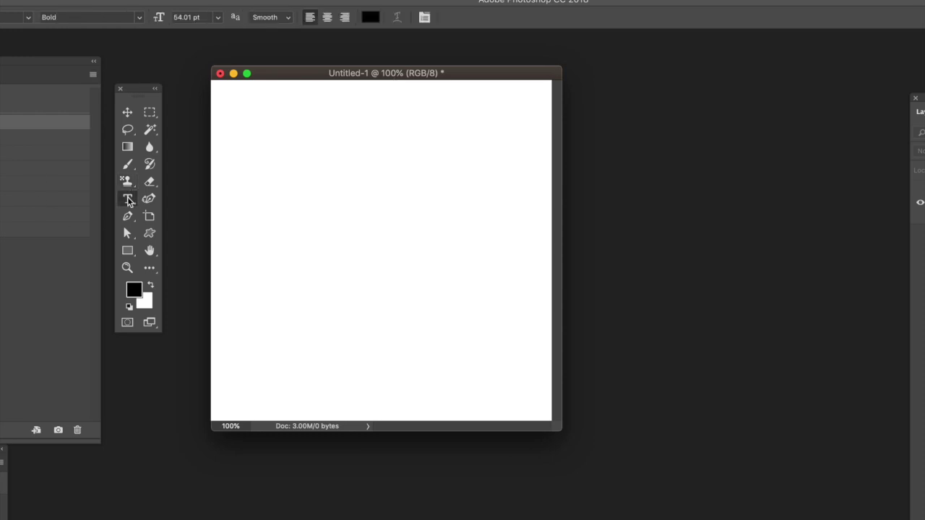
pyautogui.click(191, 199)
pyautogui.click(246, 228)
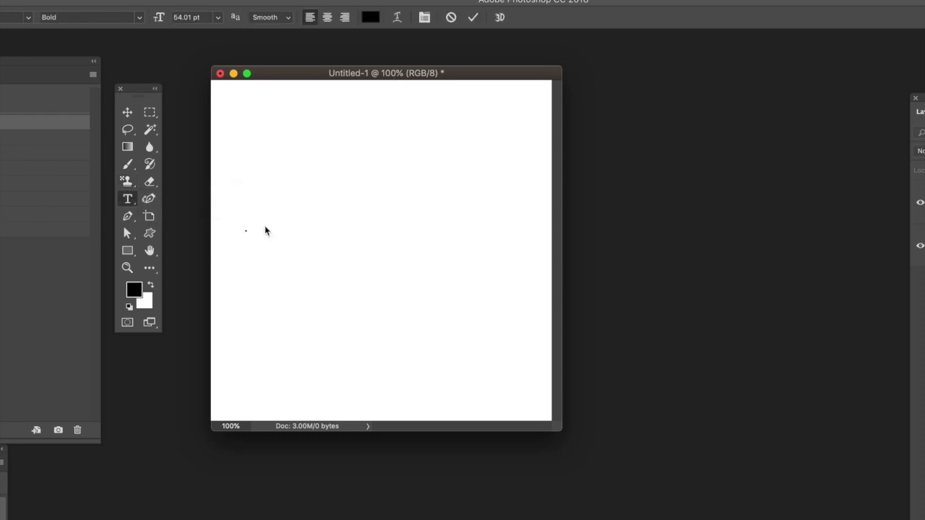
pyautogui.write('type')
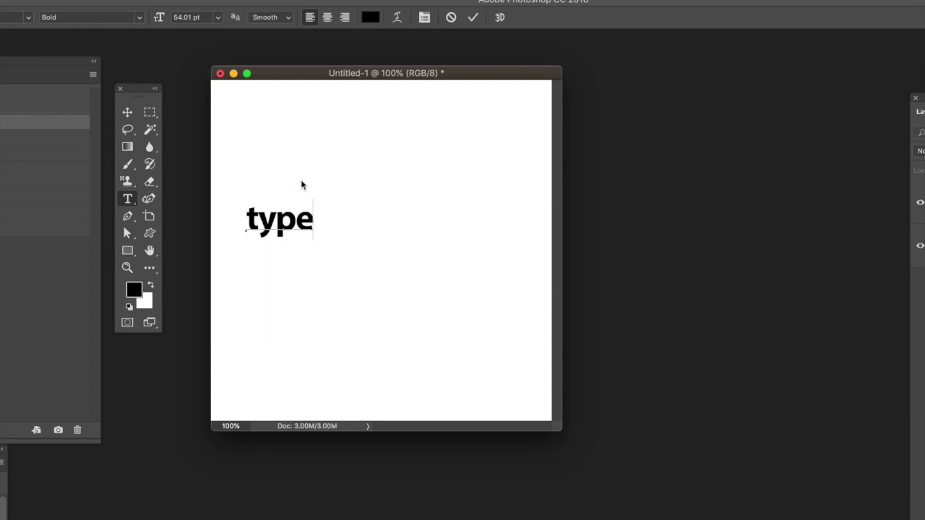
# - Enlarge the word "type" to about two-thirds of the canvas width and center it
pyautogui.click(127, 112)
pyautogui.moveTo(314, 238); pyautogui.dragTo(485, 342)
pyautogui.moveTo(437, 282); pyautogui.dragTo(450, 263)
pyautogui.press('Return')
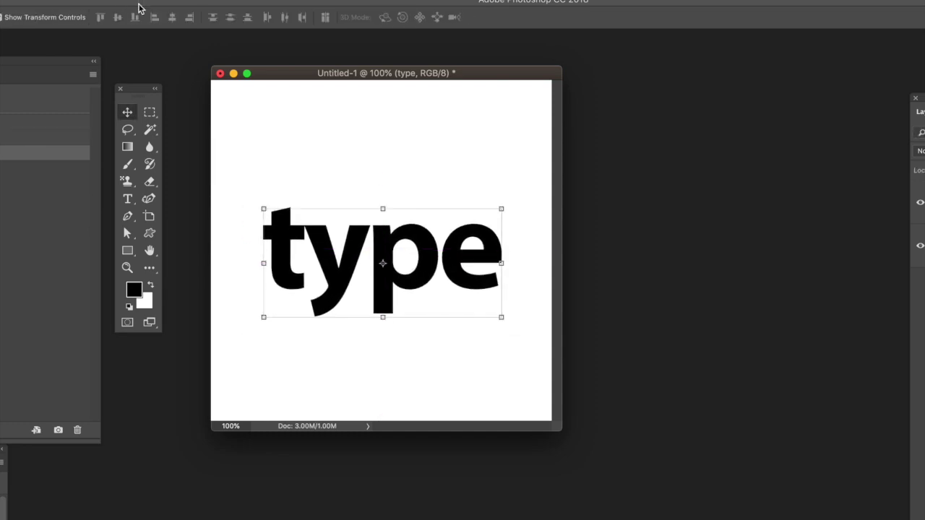
# - Add a Pattern Overlay layer style to the type layer and bring up the available patterns
pyautogui.click(72, 2)
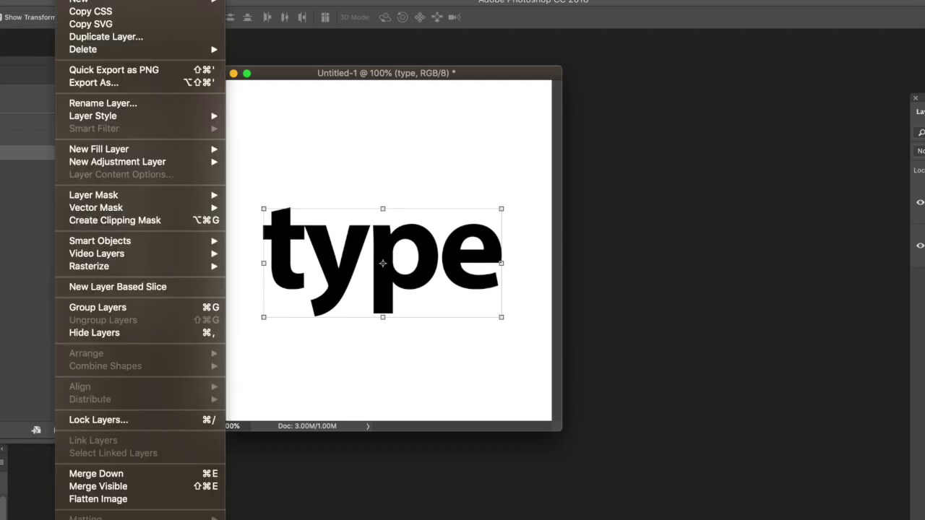
pyautogui.moveTo(84, 119)
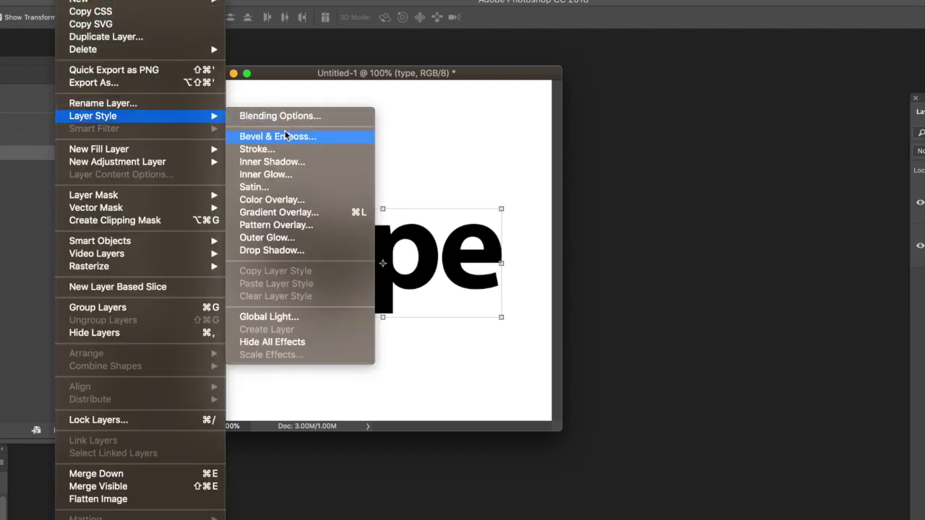
pyautogui.click(305, 226)
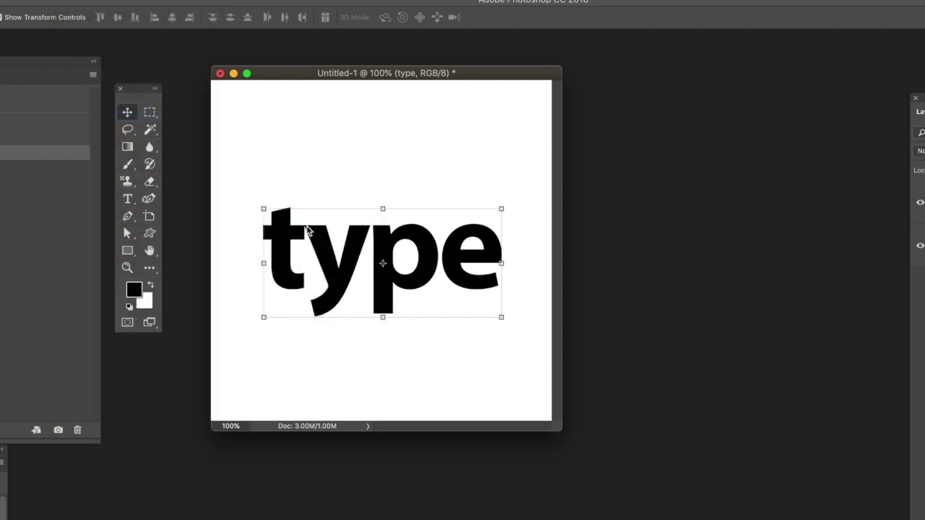
pyautogui.moveTo(838, 149); pyautogui.dragTo(583, 282)
pyautogui.click(679, 362)
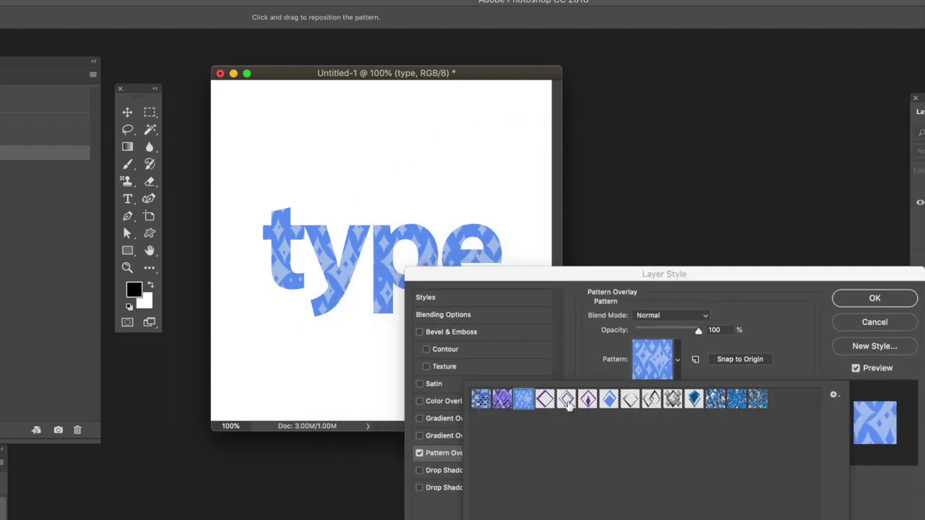
# - Try the available patterns on the text one after another, ending with the dense blue crystal pattern
pyautogui.click(500, 402)
pyautogui.click(525, 404)
pyautogui.click(564, 402)
pyautogui.click(545, 402)
pyautogui.click(566, 401)
pyautogui.click(609, 400)
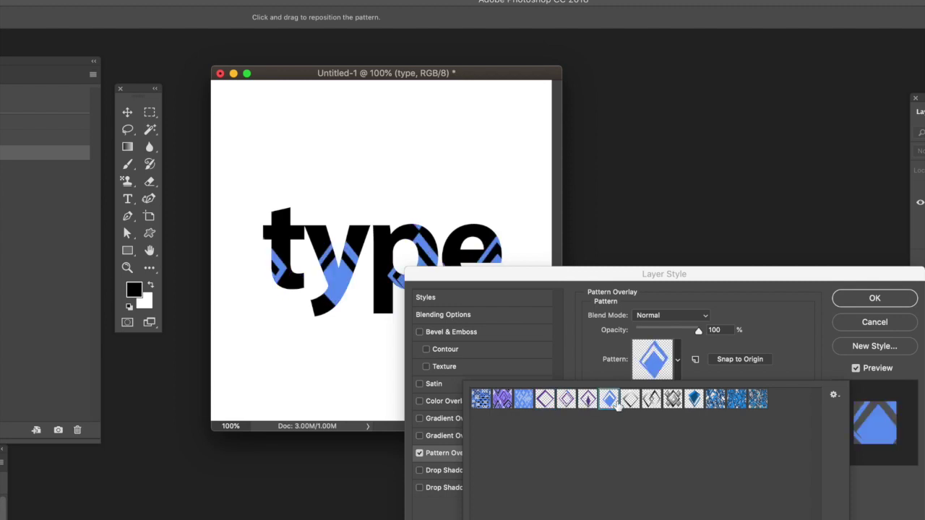
pyautogui.click(630, 400)
pyautogui.click(651, 400)
pyautogui.click(671, 400)
pyautogui.click(694, 399)
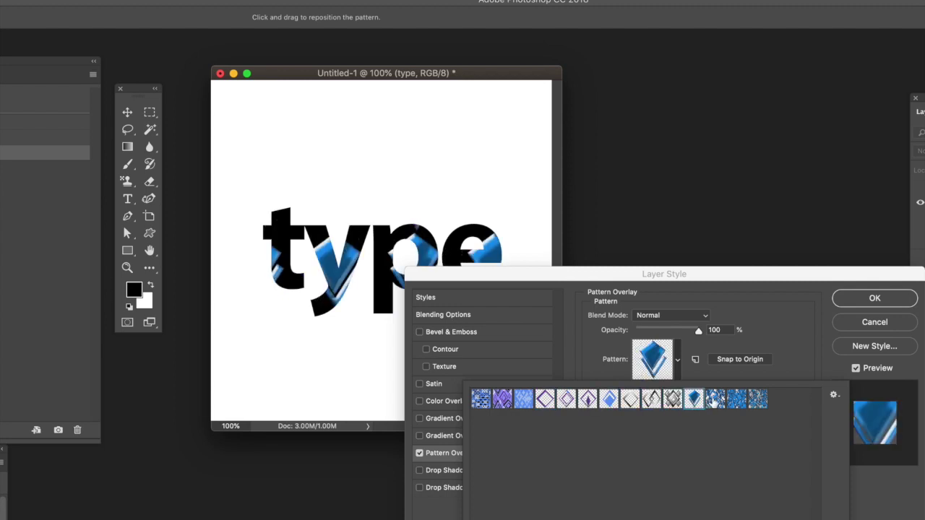
pyautogui.click(715, 399)
pyautogui.click(736, 400)
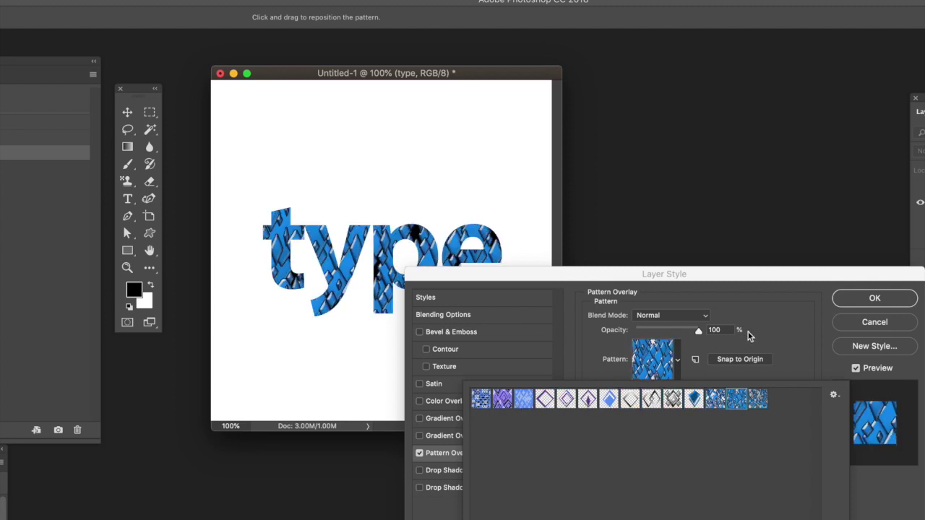
# - Set the pattern scale to 33% and switch the overlay to the flat blue diamond pattern
pyautogui.click(748, 331)
pyautogui.moveTo(640, 388)
pyautogui.mouseDown()
pyautogui.moveTo(658, 385)
pyautogui.moveTo(646, 388)
pyautogui.mouseUp()
pyautogui.click(656, 365)
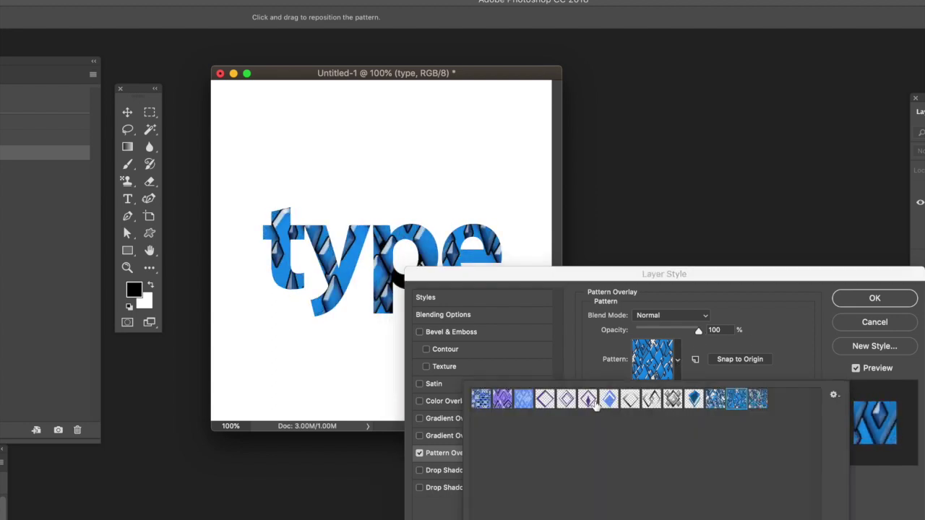
pyautogui.click(608, 399)
# - Set the pattern scale to 43% and reposition the blue diamond pattern within the letters
pyautogui.click(736, 323)
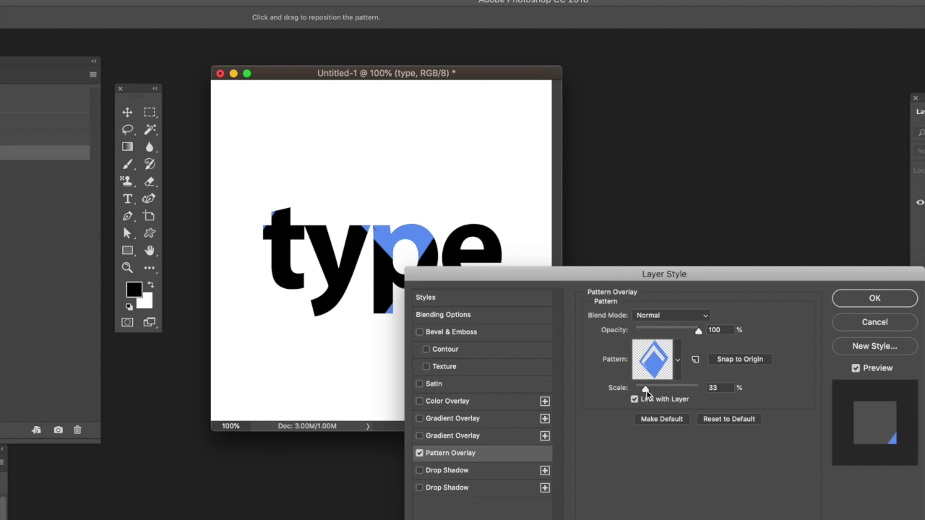
pyautogui.moveTo(645, 390); pyautogui.dragTo(648, 388)
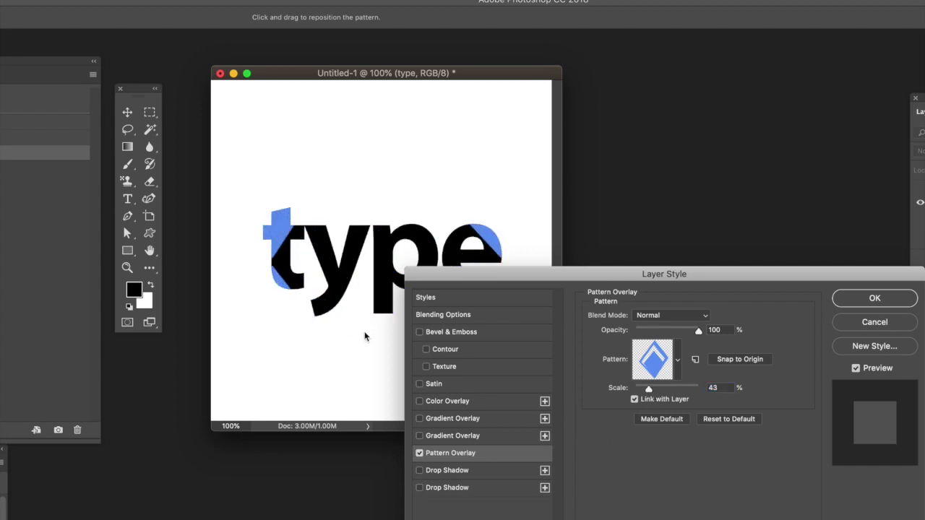
pyautogui.moveTo(365, 336); pyautogui.dragTo(340, 344)
# - Try the Overlay and Difference blend modes on the pattern overlay, and return it to Normal
pyautogui.click(648, 320)
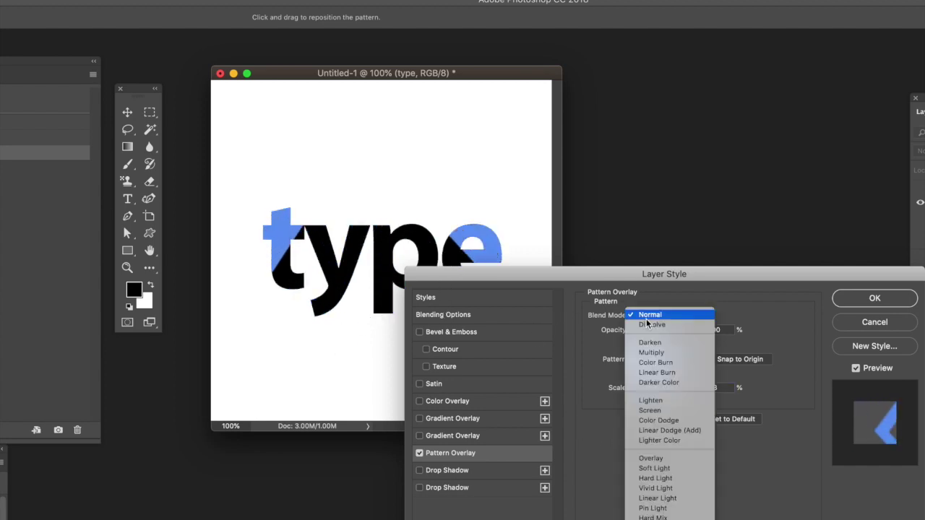
pyautogui.click(650, 459)
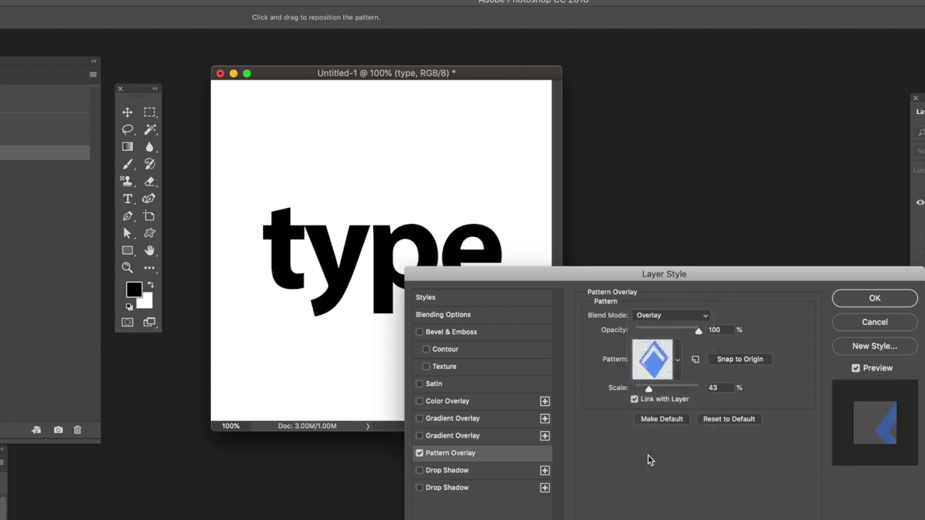
pyautogui.click(653, 318)
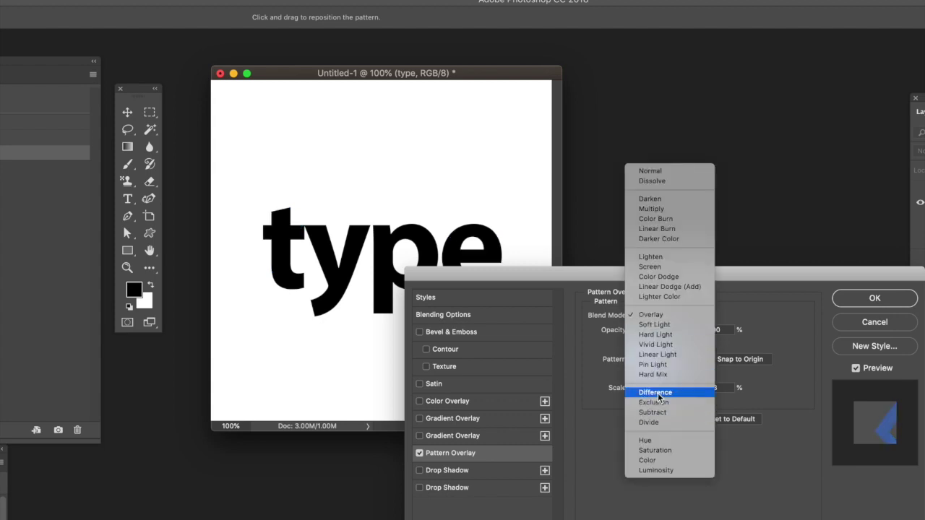
pyautogui.click(654, 392)
pyautogui.click(655, 317)
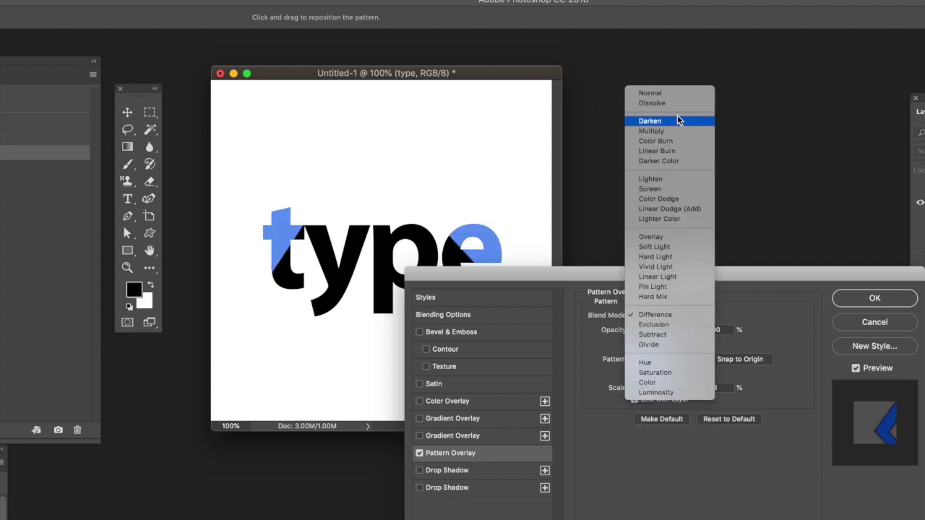
pyautogui.click(669, 92)
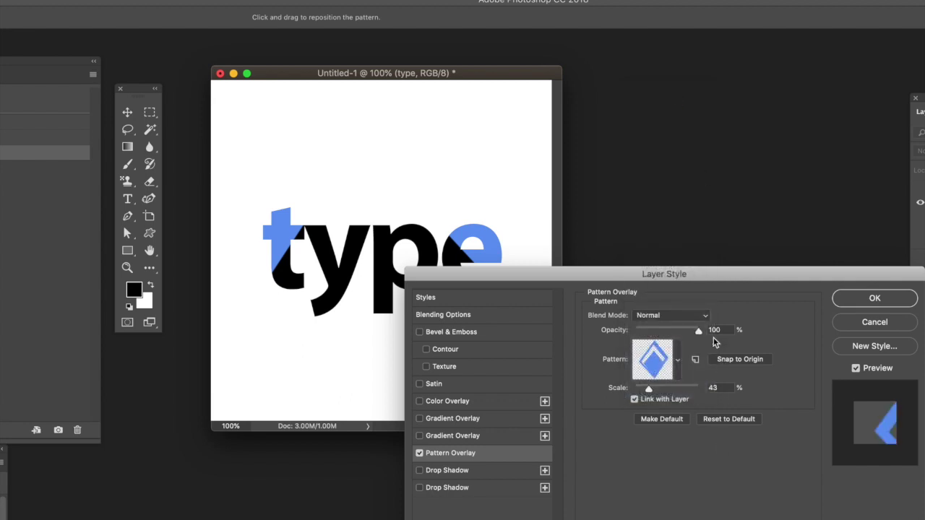
# - Keep the pattern opacity at 100% and apply the layer style to the text
pyautogui.moveTo(696, 331)
pyautogui.mouseDown()
pyautogui.moveTo(643, 331)
pyautogui.moveTo(699, 335)
pyautogui.mouseUp()
pyautogui.click(861, 296)
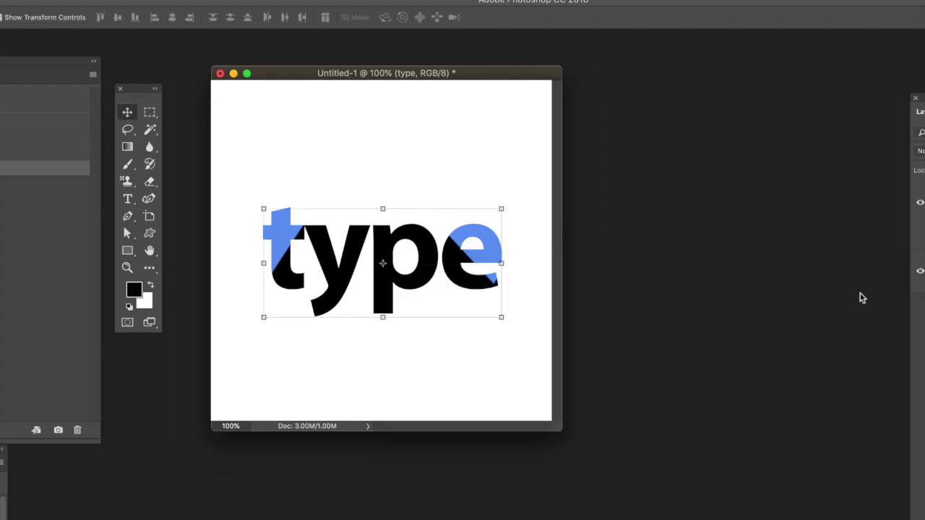
# - Convert the patterned type layer to a Smart Object
pyautogui.click(72, 0)
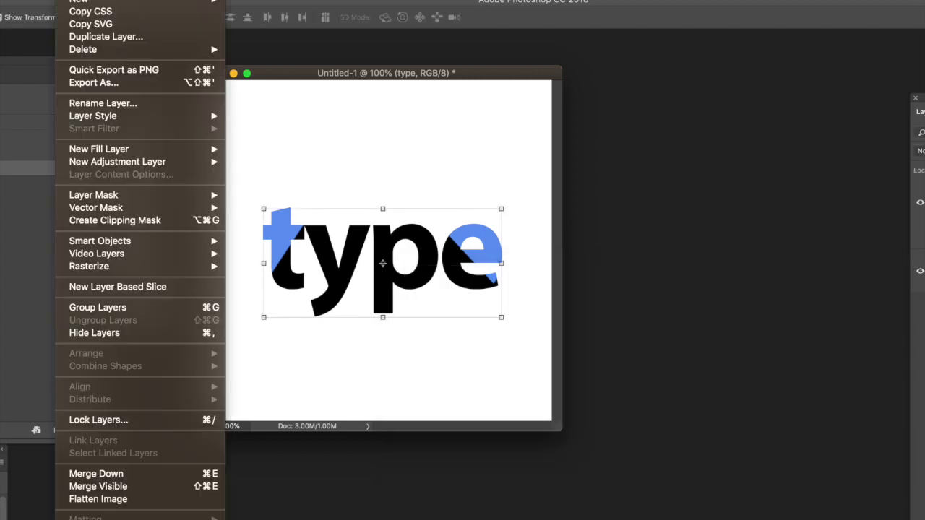
pyautogui.moveTo(210, 242)
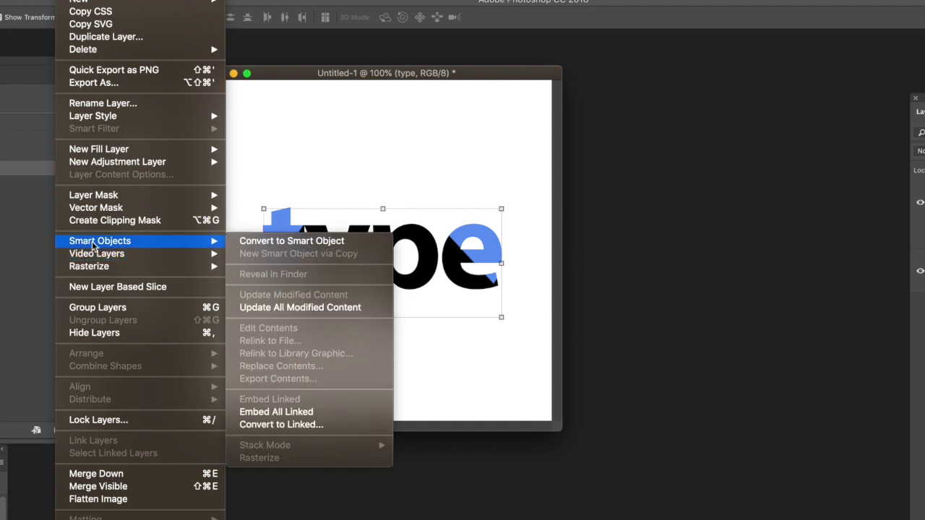
pyautogui.click(271, 243)
# - Preview a Gaussian Blur with a 6.8-pixel radius on the Smart Object and cancel it
pyautogui.click(181, 0)
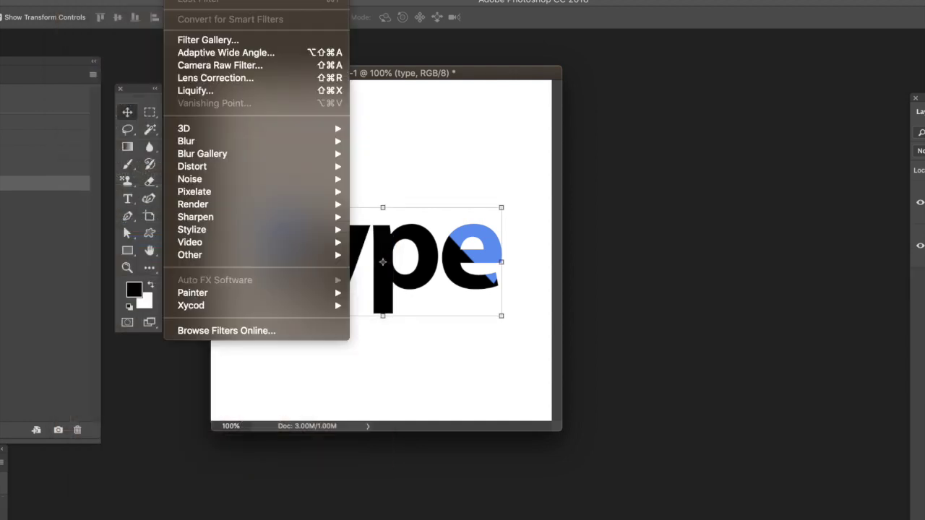
pyautogui.moveTo(194, 143)
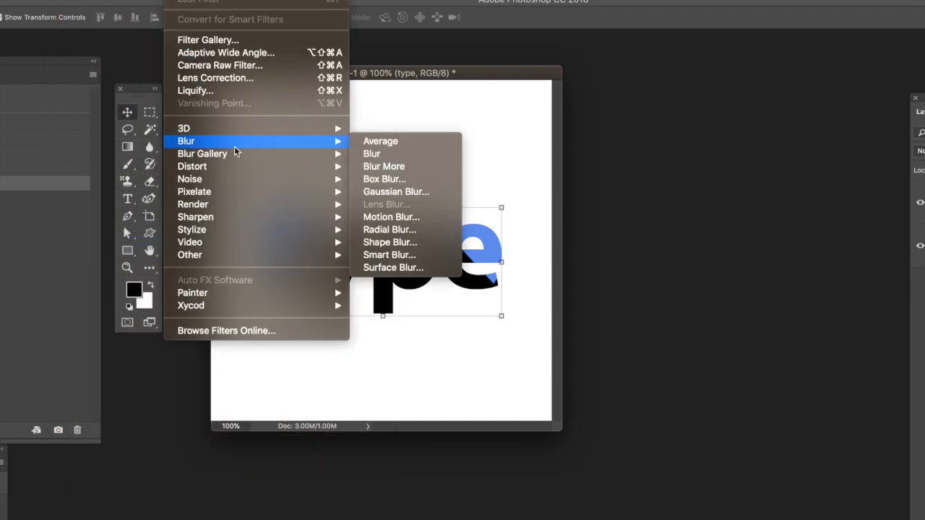
pyautogui.click(402, 192)
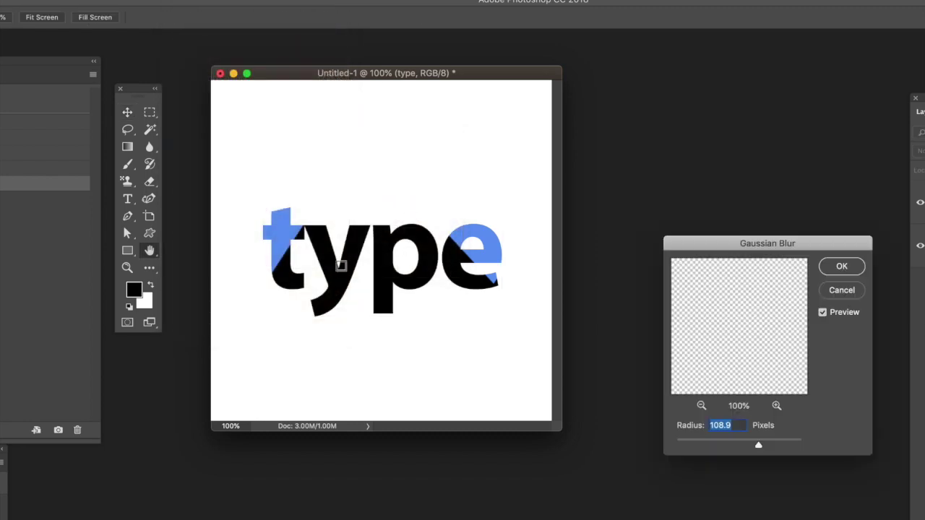
pyautogui.moveTo(702, 442); pyautogui.dragTo(693, 443)
pyautogui.click(711, 443)
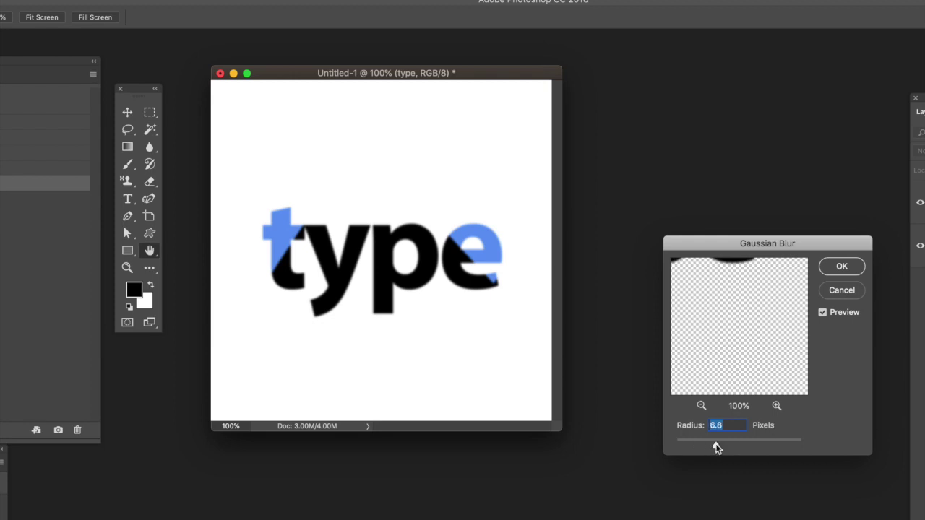
pyautogui.click(839, 291)
pyautogui.press('v')
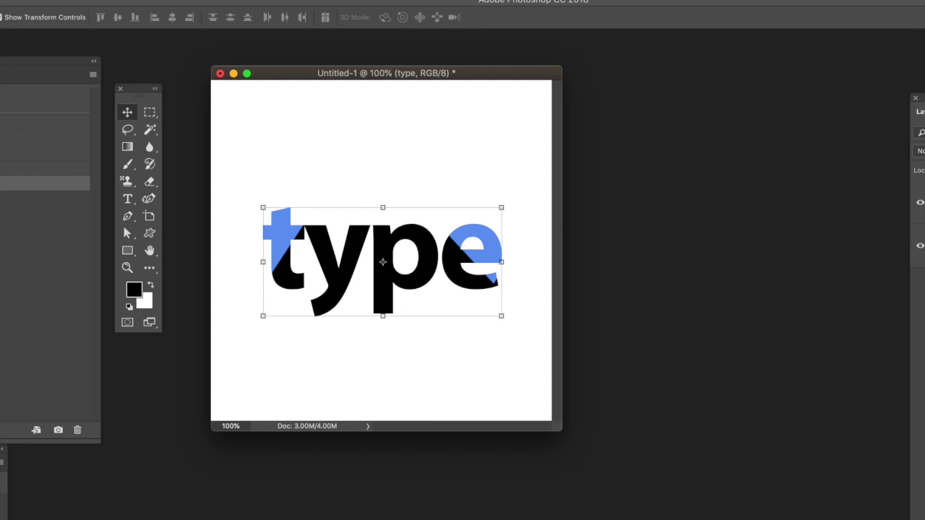
pyautogui.click(68, 0)
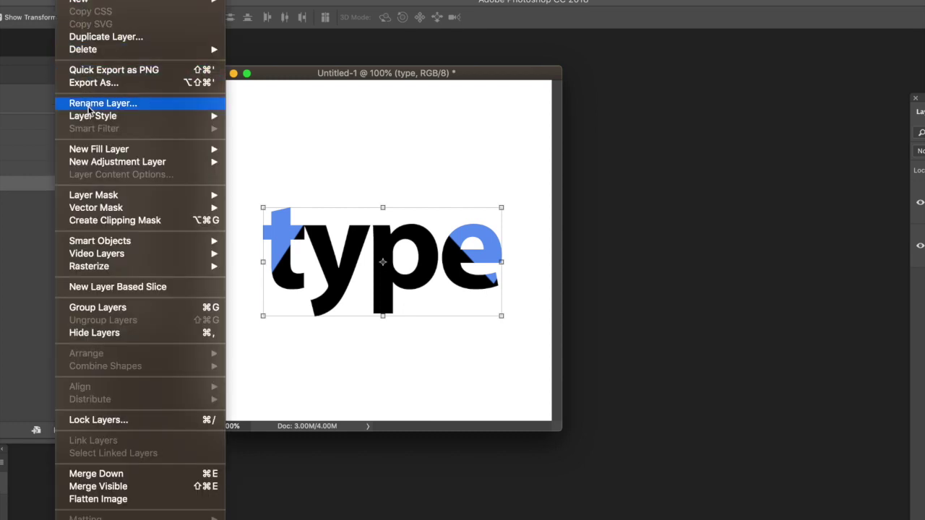
pyautogui.moveTo(145, 115)
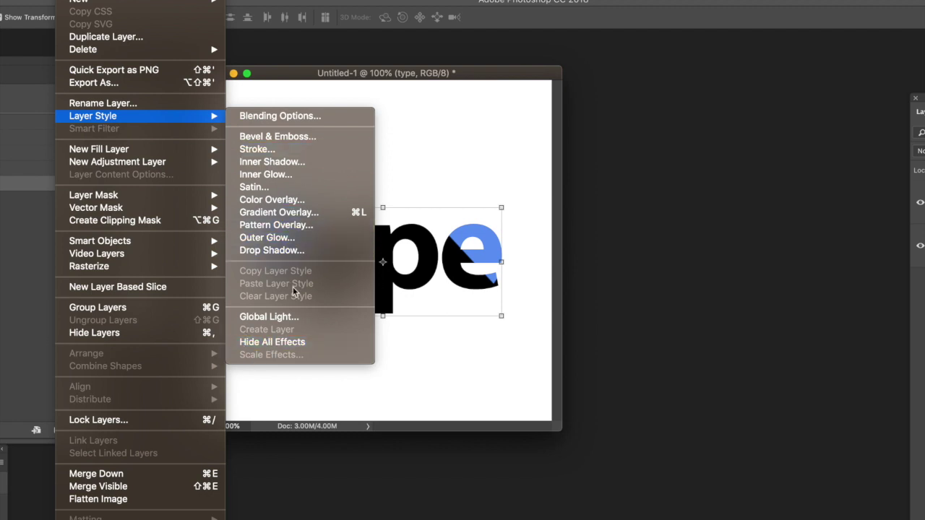
pyautogui.click(450, 270)
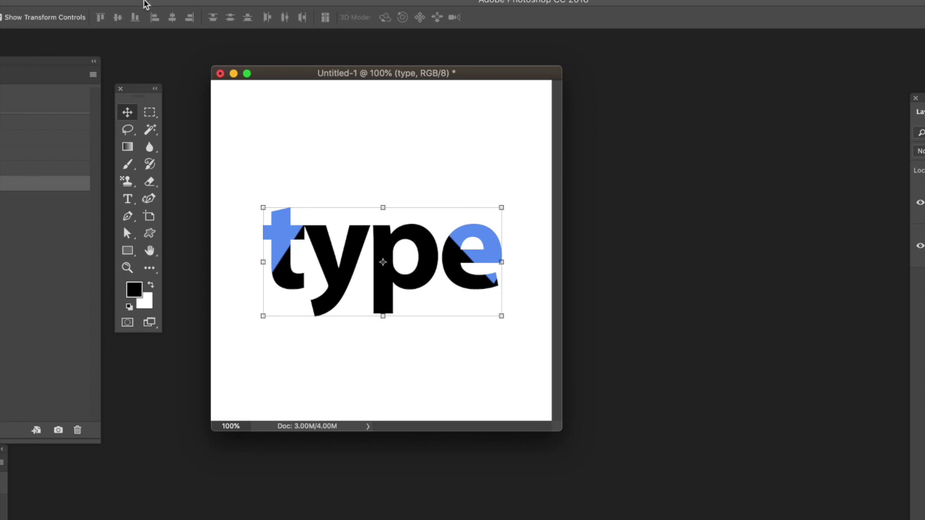
# - Delete the Smart Object layer containing the word "type"
pyautogui.press('BackSpace')
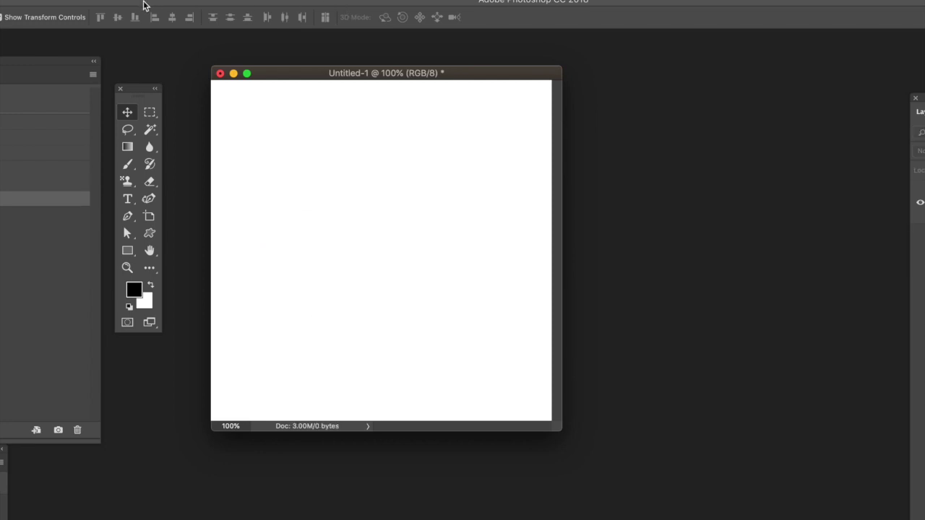
# - Look through the type tool variants and activate the type mask tool from the extra tools
pyautogui.click(130, 205)
pyautogui.rightClick(130, 205)
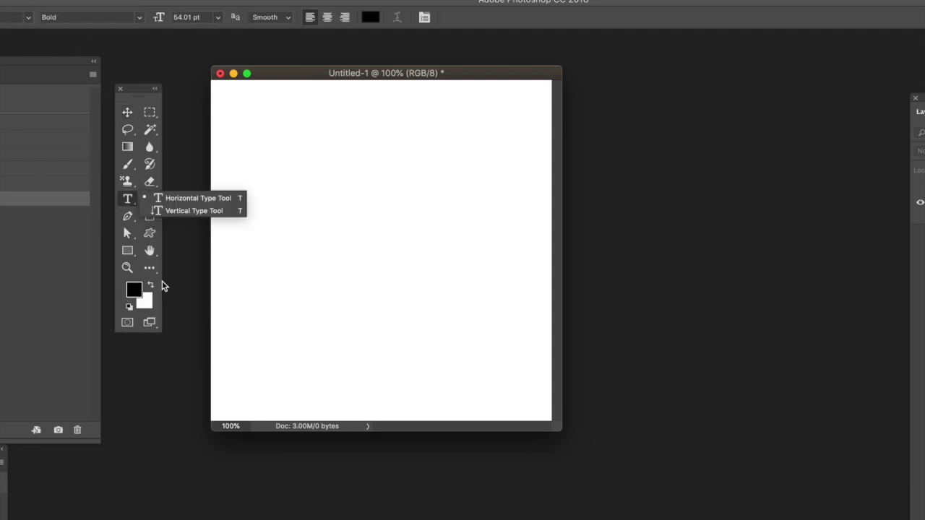
pyautogui.click(151, 274)
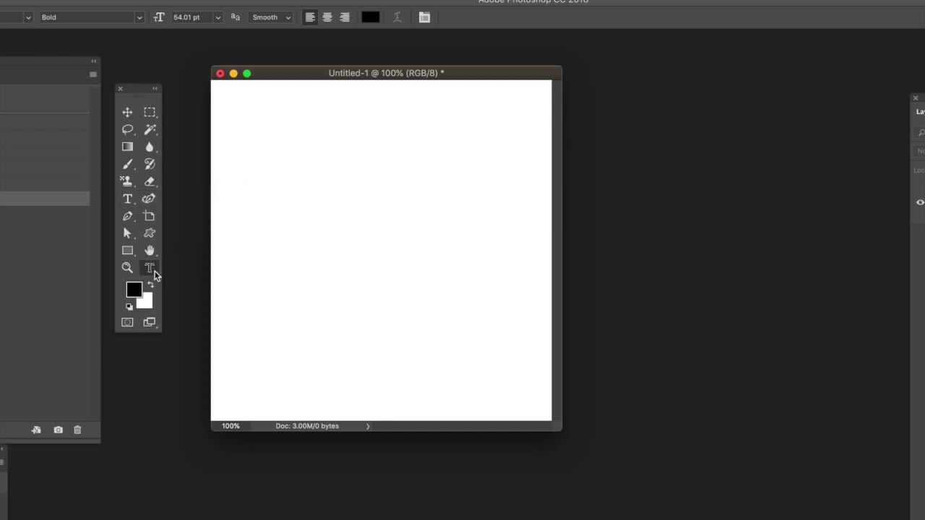
# - View the toolbar and extra tools lists in the toolbar customization, and leave without changes
pyautogui.click(150, 269)
pyautogui.click(256, 270)
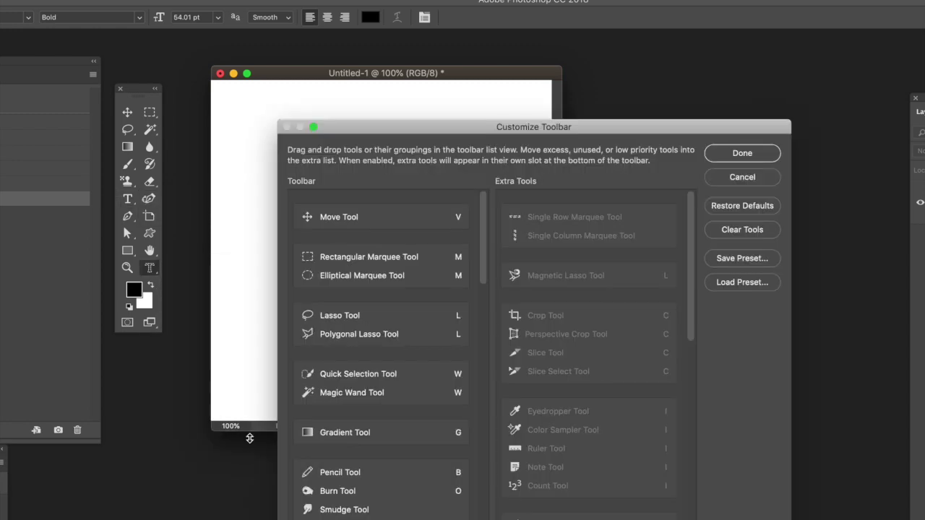
pyautogui.click(741, 180)
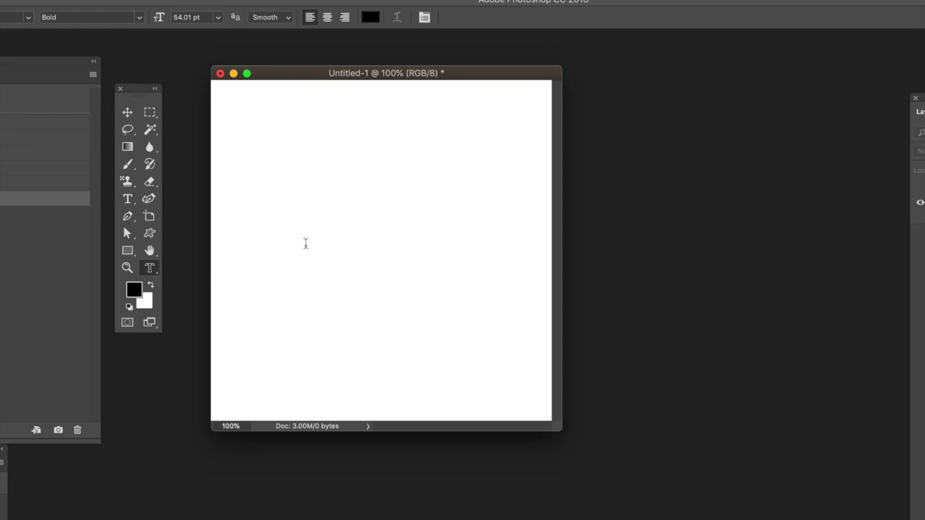
# - Create a type mask selection of the word "type" at 130 pt across the middle of the canvas
pyautogui.click(201, 19)
pyautogui.write('13')
pyautogui.click(258, 256)
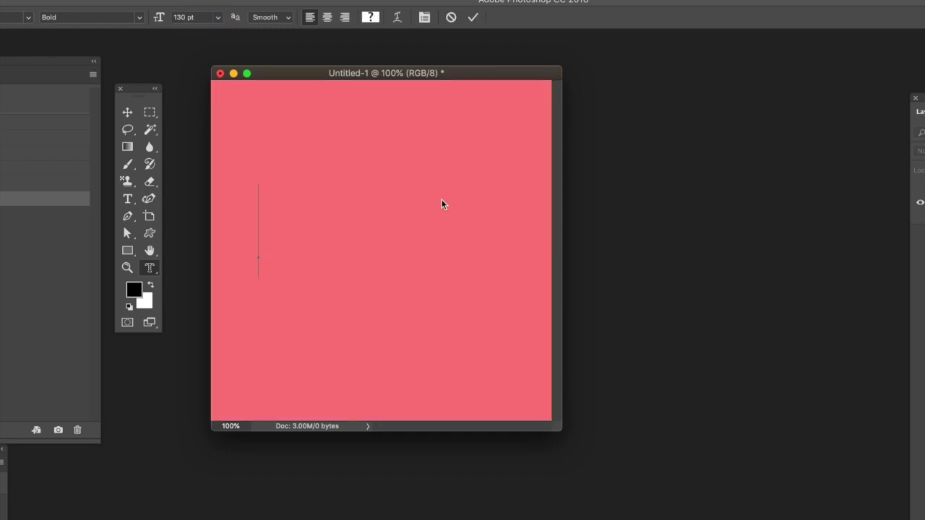
pyautogui.write('type')
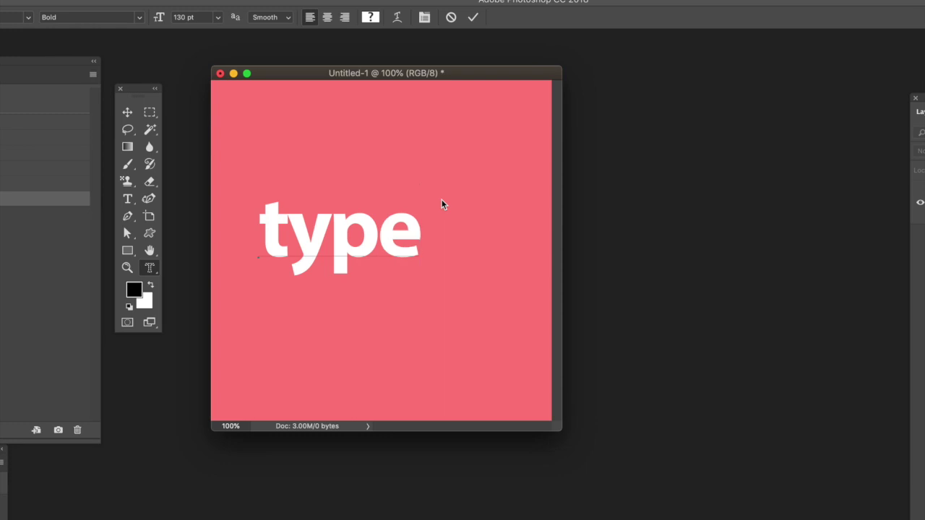
pyautogui.click(473, 17)
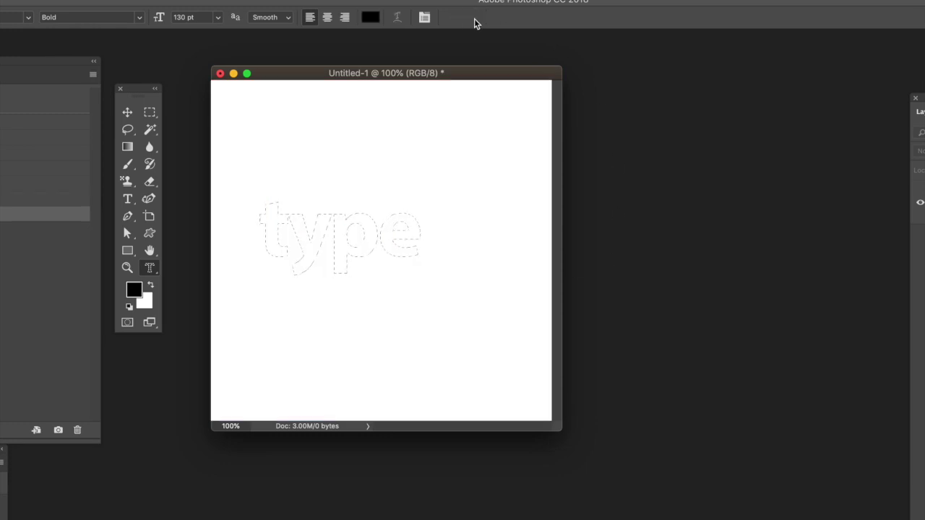
# - Transform the text-shaped selection, enlarging it to about 166% width and 178% height
pyautogui.click(134, 0)
pyautogui.click(213, 227)
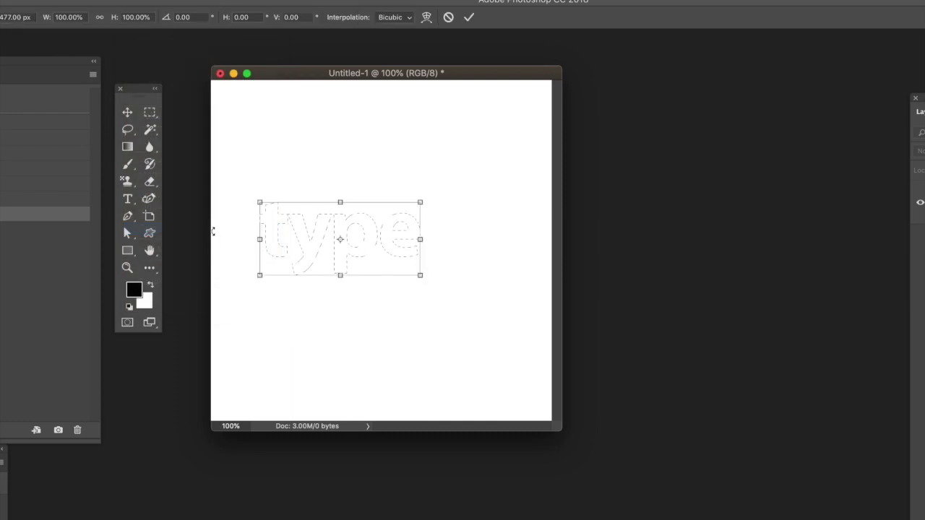
pyautogui.moveTo(420, 274); pyautogui.dragTo(526, 333)
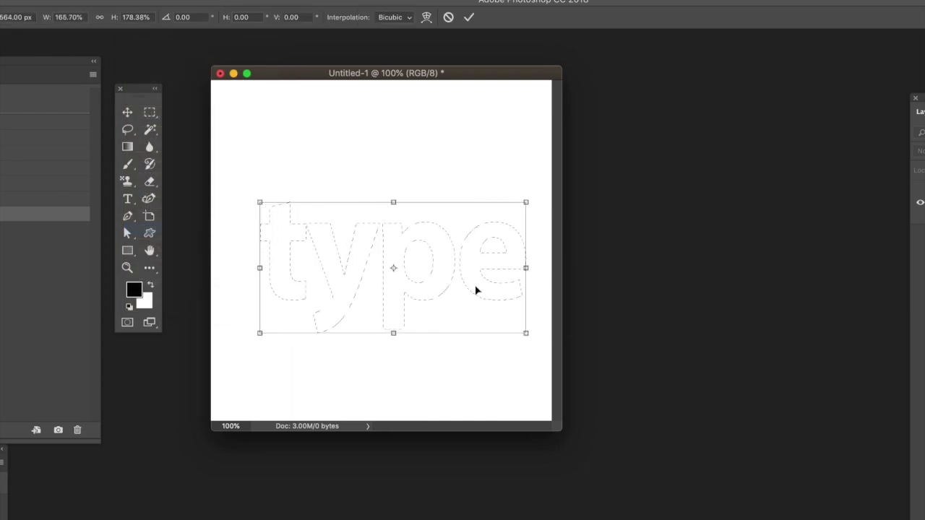
pyautogui.press('Return')
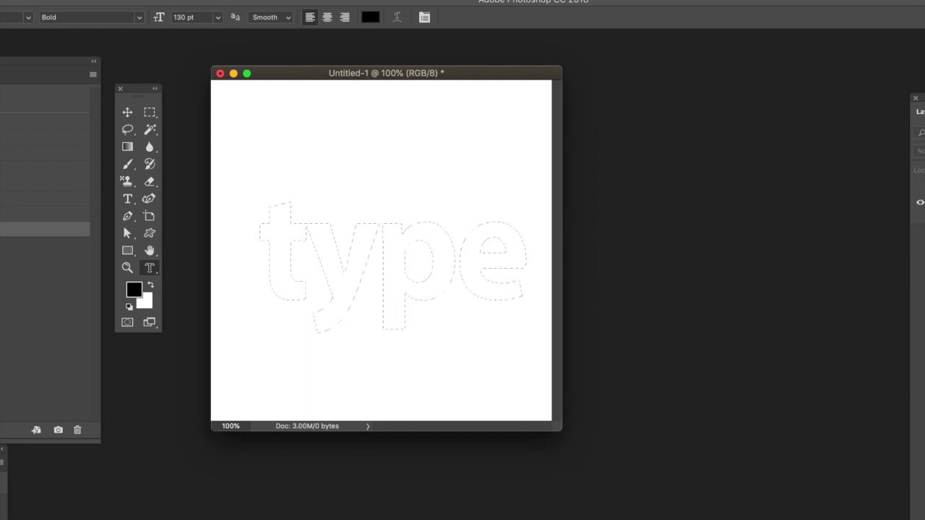
# - Create a new pattern fill layer from the text-shaped selection with the default layer options
pyautogui.click(7, 0)
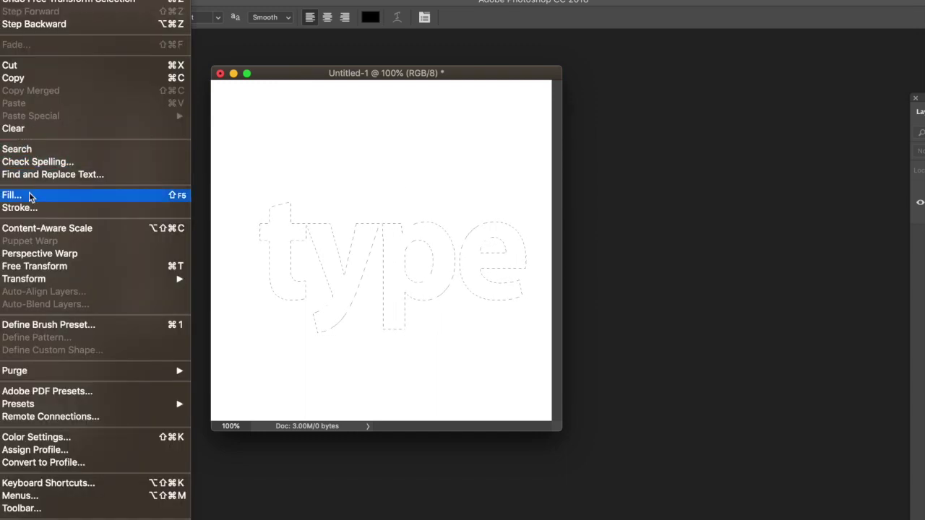
pyautogui.moveTo(76, 0)
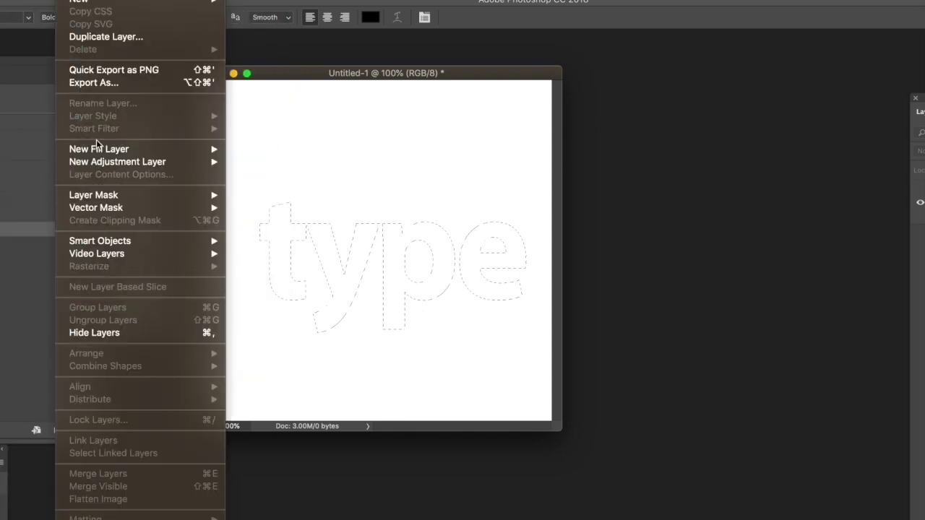
pyautogui.moveTo(101, 148)
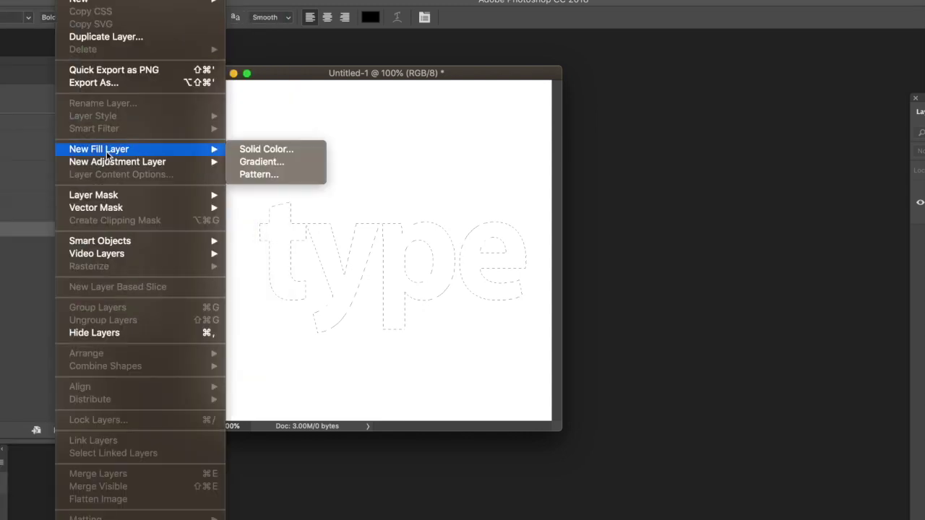
pyautogui.click(276, 179)
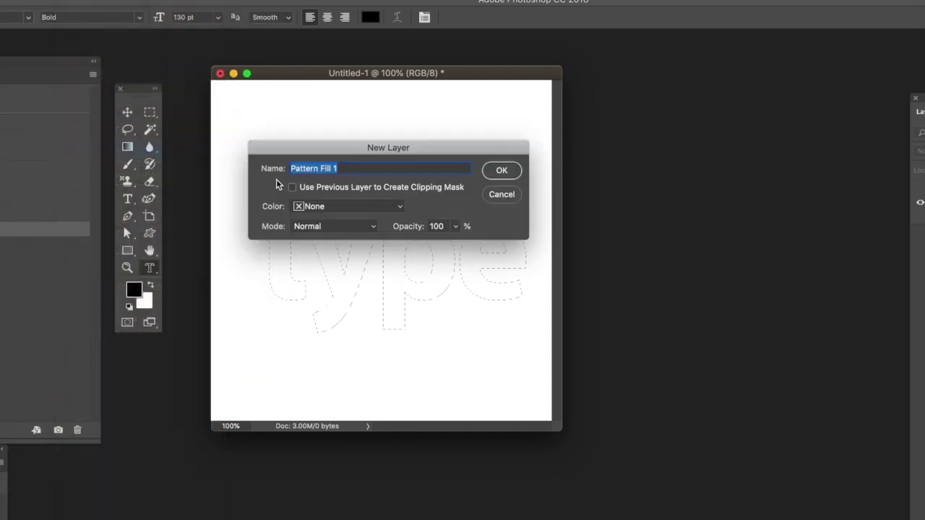
pyautogui.click(508, 179)
# - Compare several patterns for the fill layer and apply the purple and lavender diamond pattern
pyautogui.moveTo(389, 286); pyautogui.dragTo(374, 261)
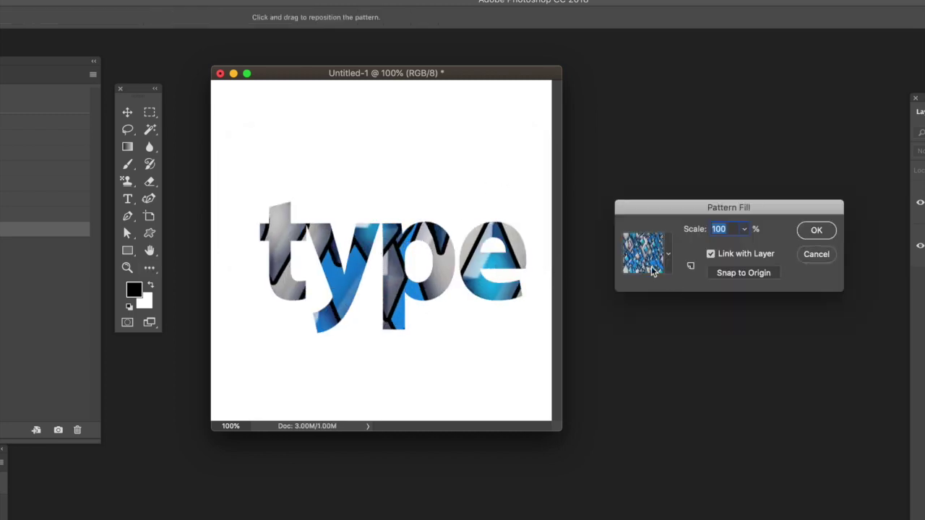
pyautogui.click(665, 258)
pyautogui.click(531, 293)
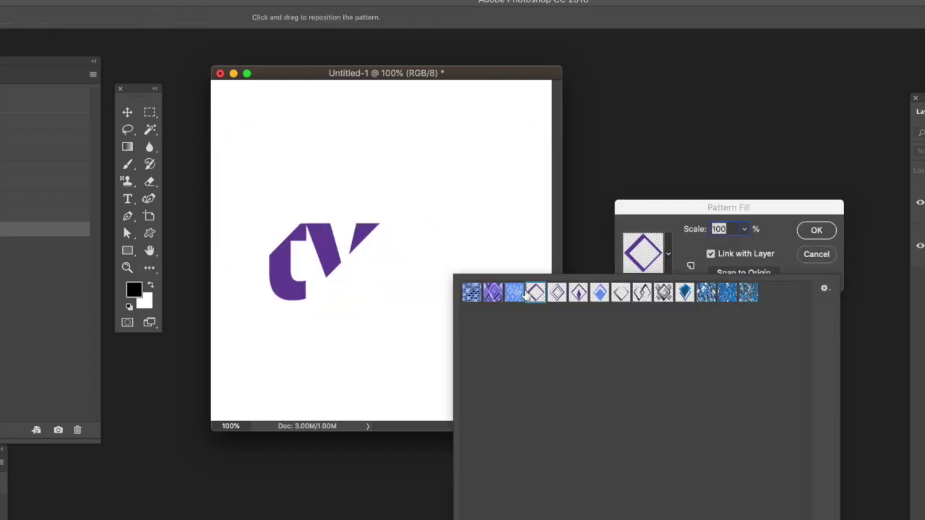
pyautogui.click(514, 292)
pyautogui.click(473, 293)
pyautogui.click(493, 293)
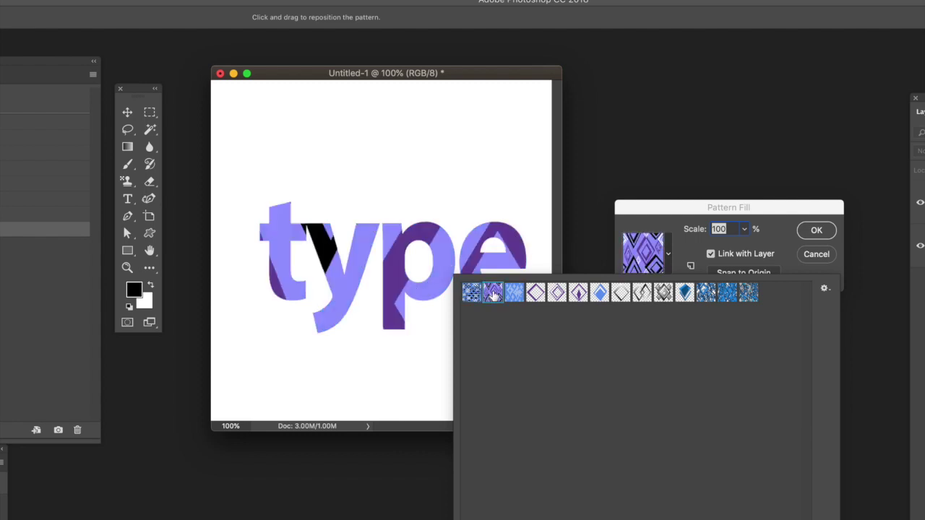
pyautogui.click(514, 292)
pyautogui.click(493, 293)
pyautogui.click(752, 223)
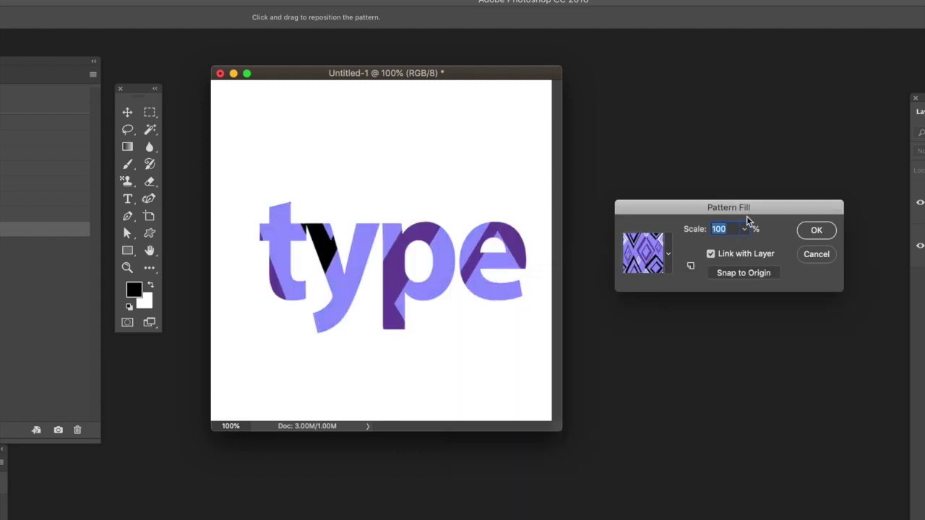
pyautogui.click(815, 231)
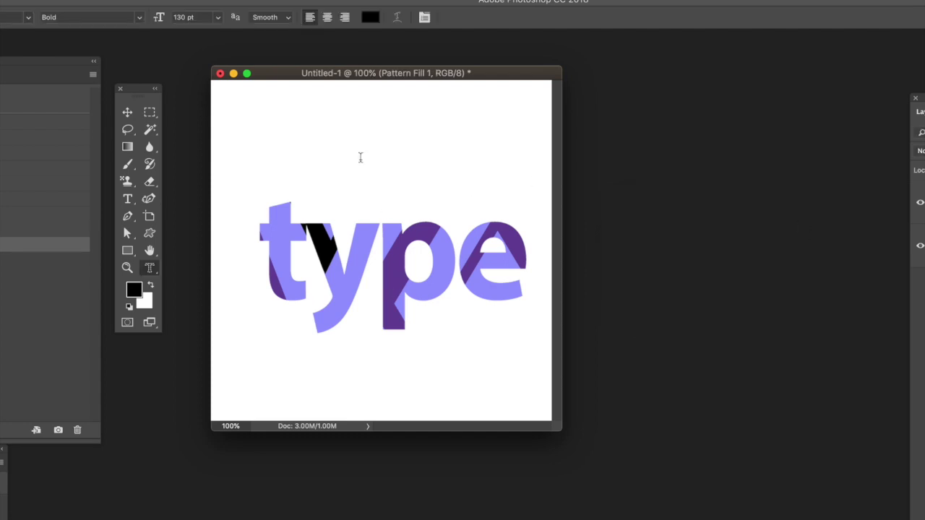
# - Reselect the text-shaped selection and flatten the image
pyautogui.click(147, 0)
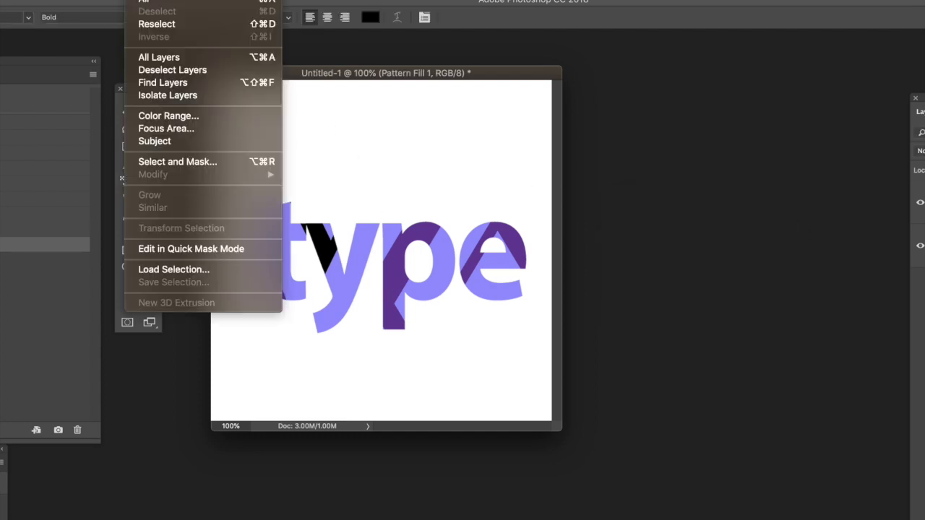
pyautogui.click(177, 25)
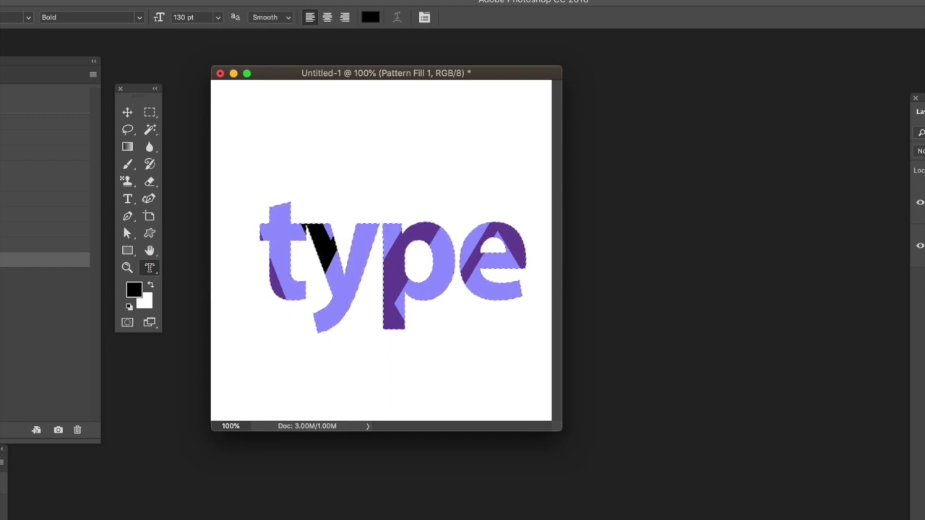
pyautogui.click(175, 0)
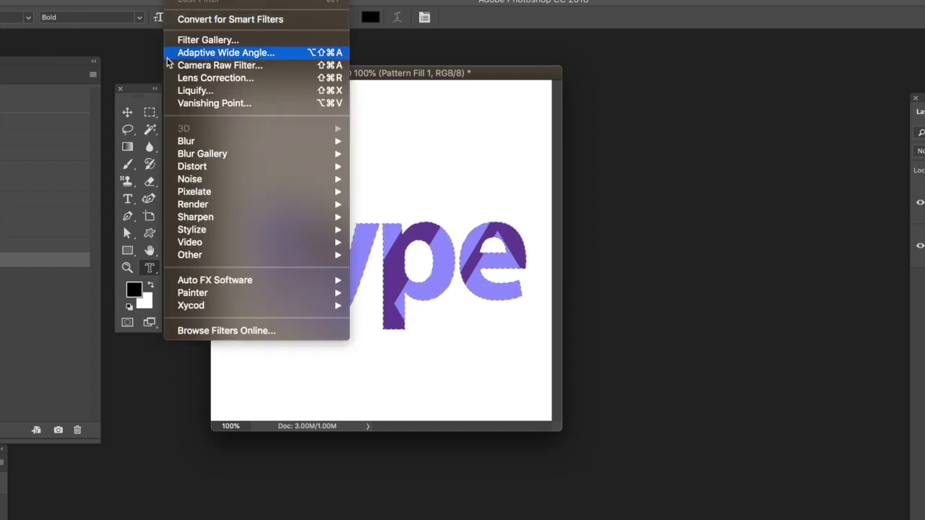
pyautogui.moveTo(69, 0)
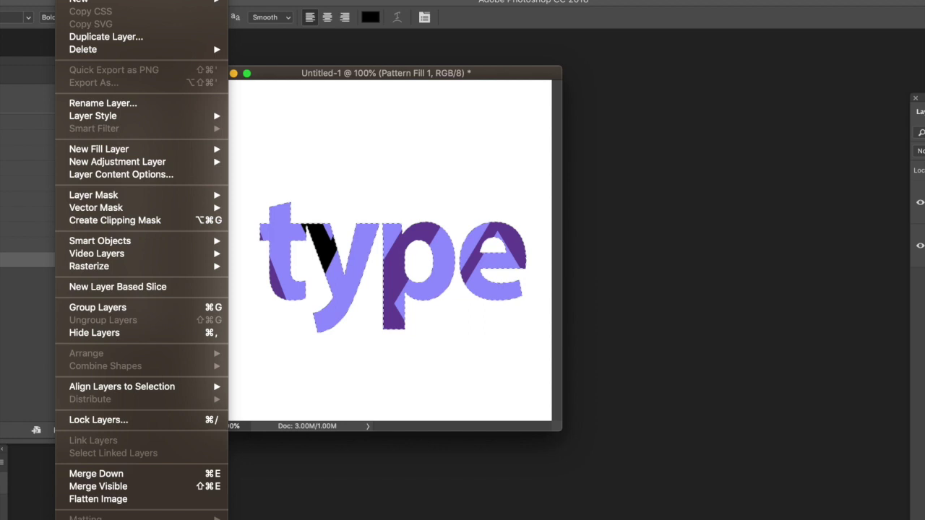
pyautogui.click(220, 500)
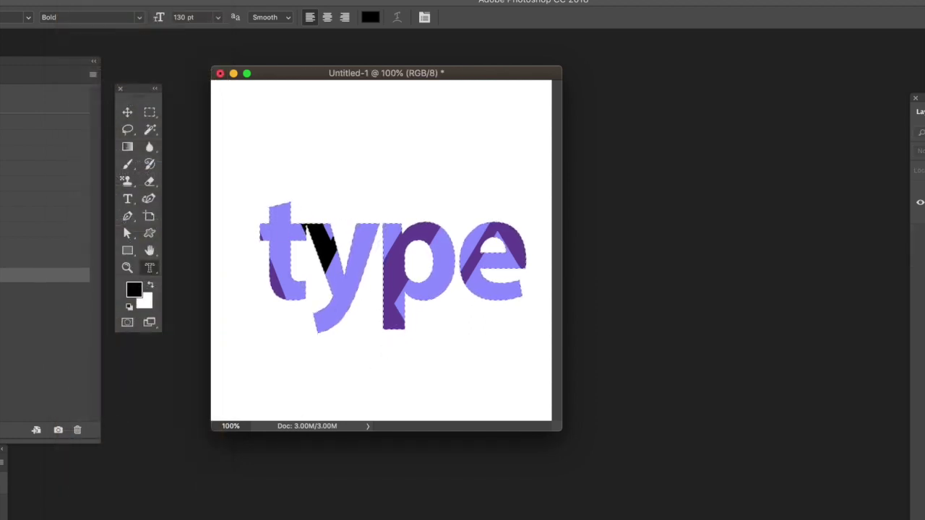
# - Paint soft grey and black brush strokes over the letter "y" and the adjoining letter edges inside the selection
pyautogui.click(127, 164)
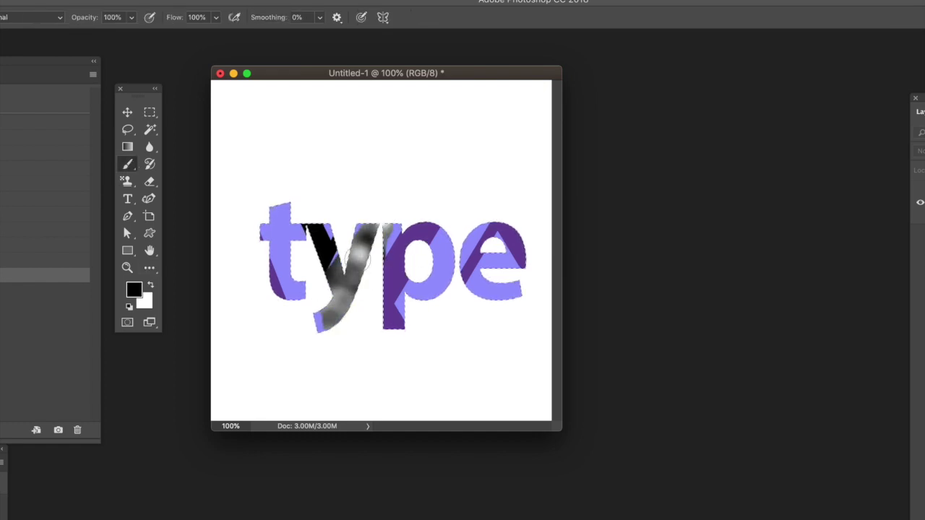
pyautogui.moveTo(307, 253); pyautogui.dragTo(437, 233)
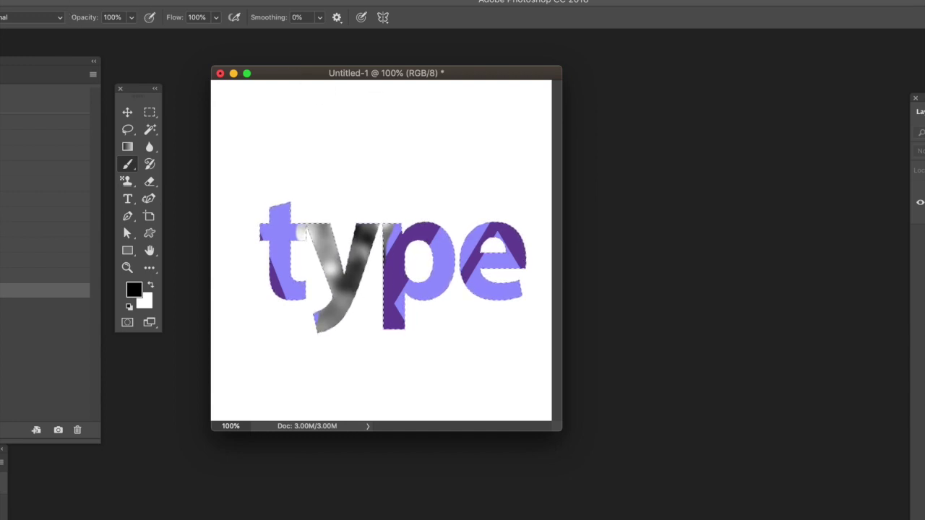
# - Paint a blue pattern with black lines over the "p", the "e" and part of the "y" with the Pattern Stamp tool
pyautogui.click(128, 181)
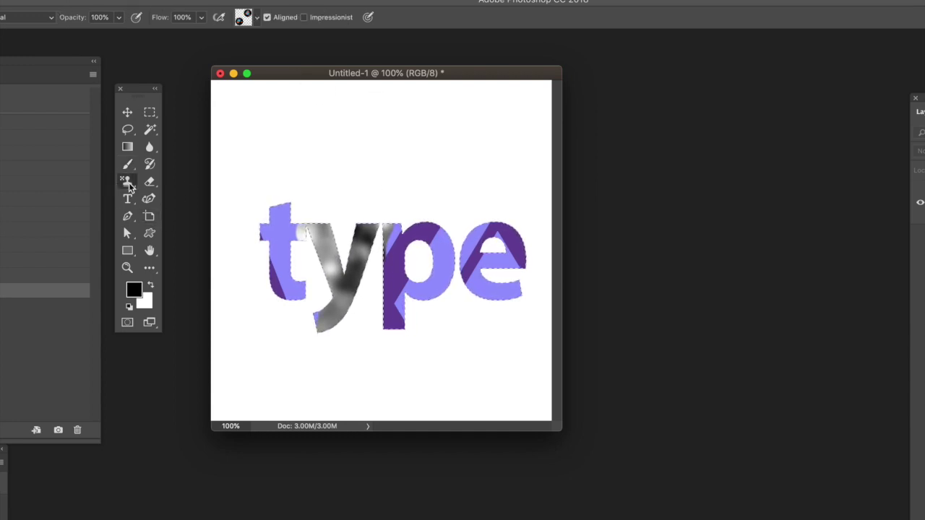
pyautogui.click(186, 193)
pyautogui.click(1, 17)
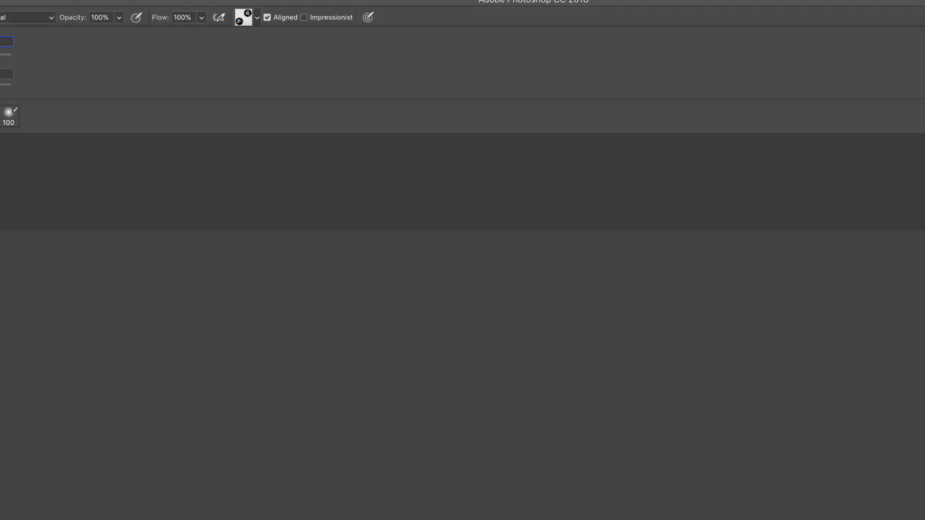
pyautogui.click(375, 4)
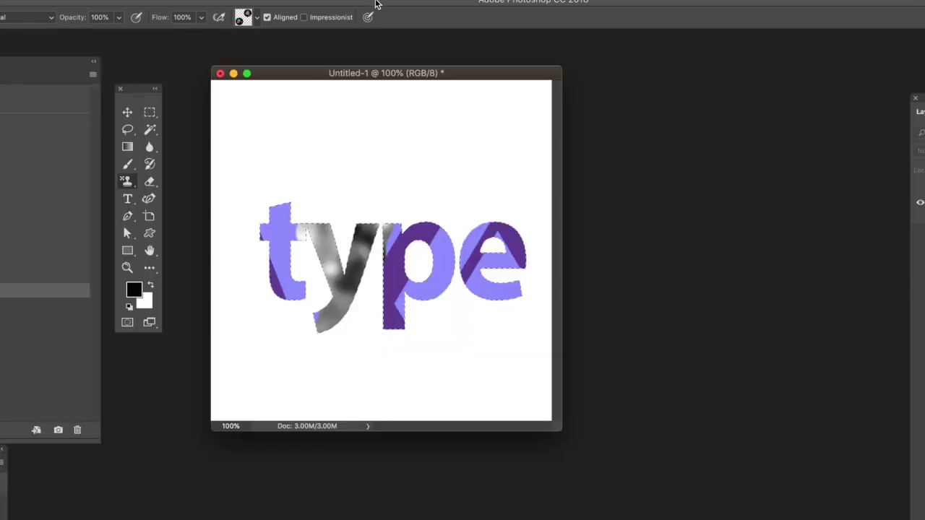
pyautogui.click(257, 17)
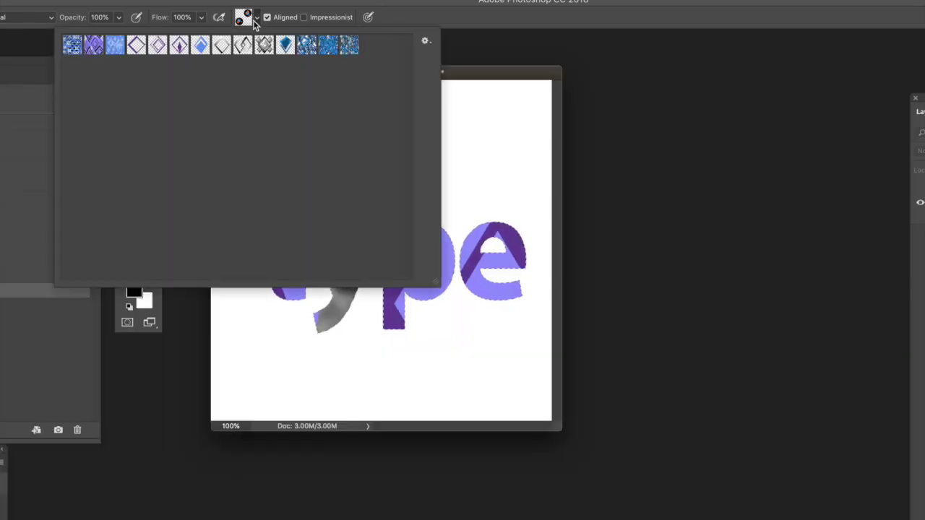
pyautogui.click(329, 47)
pyautogui.click(493, 25)
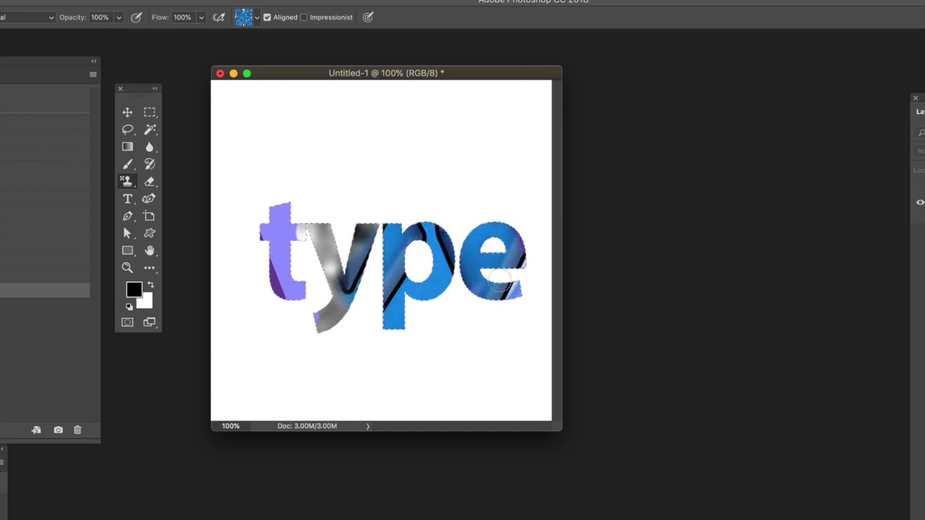
# - Paint the purple diamond pattern over the letters "t" and "y" with the Pattern Stamp tool
pyautogui.click(258, 19)
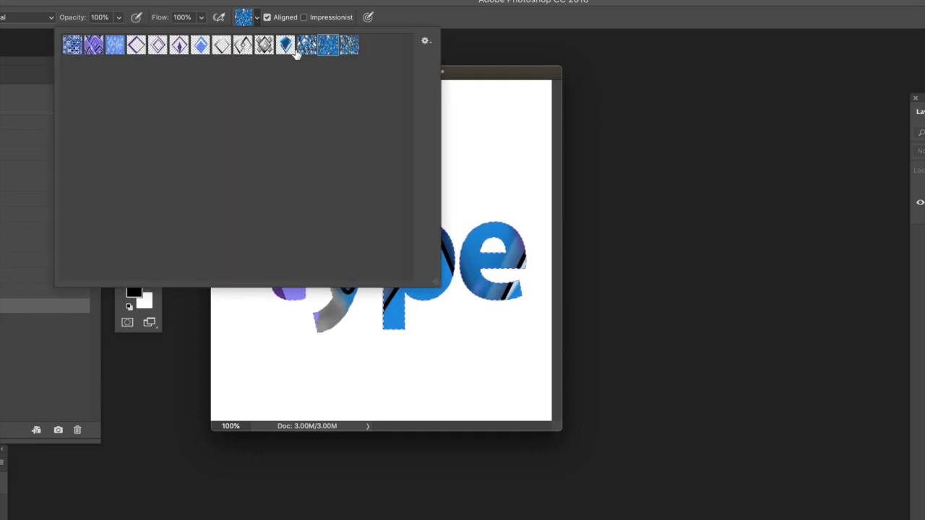
pyautogui.click(94, 48)
pyautogui.click(477, 75)
pyautogui.moveTo(318, 223)
pyautogui.mouseDown()
pyautogui.moveTo(289, 253)
pyautogui.moveTo(300, 279)
pyautogui.mouseUp()
pyautogui.moveTo(315, 329); pyautogui.dragTo(317, 325)
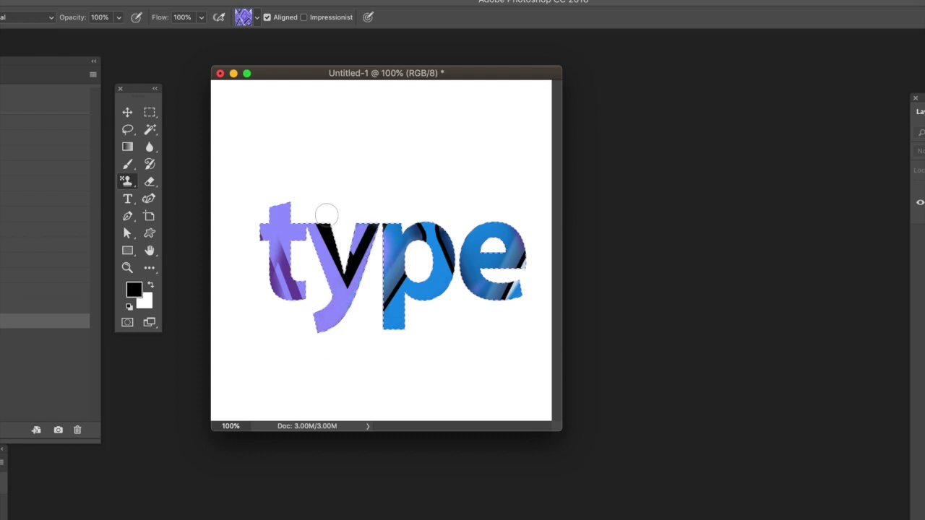